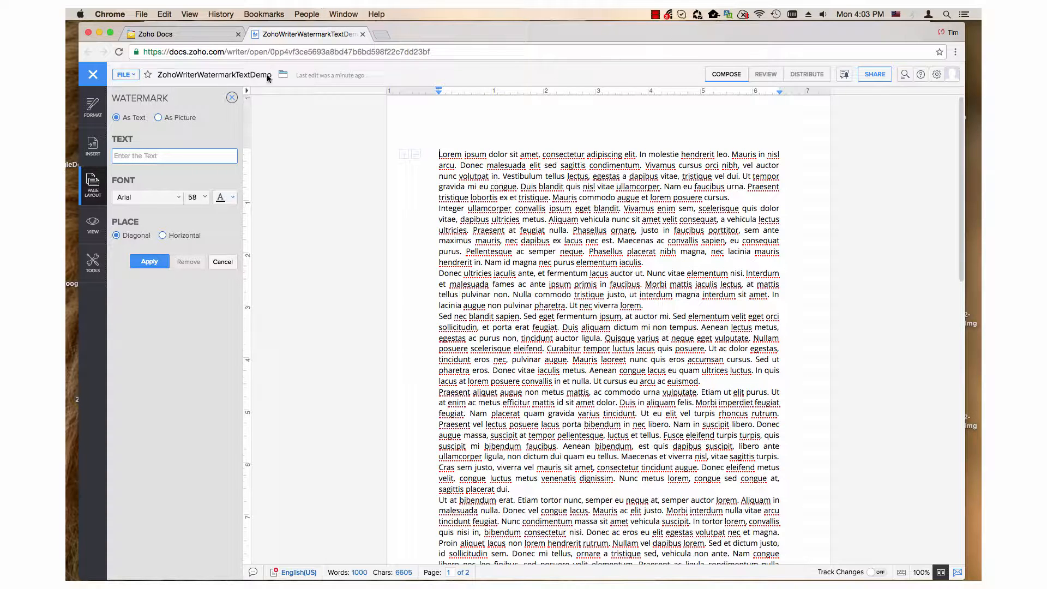
# Enter OSCOLLEGE as the text watermark and set its font to Impact.
pyautogui.click(119, 120)
pyautogui.click(146, 157)
pyautogui.write('OSCOLLEGE')
pyautogui.click(181, 198)
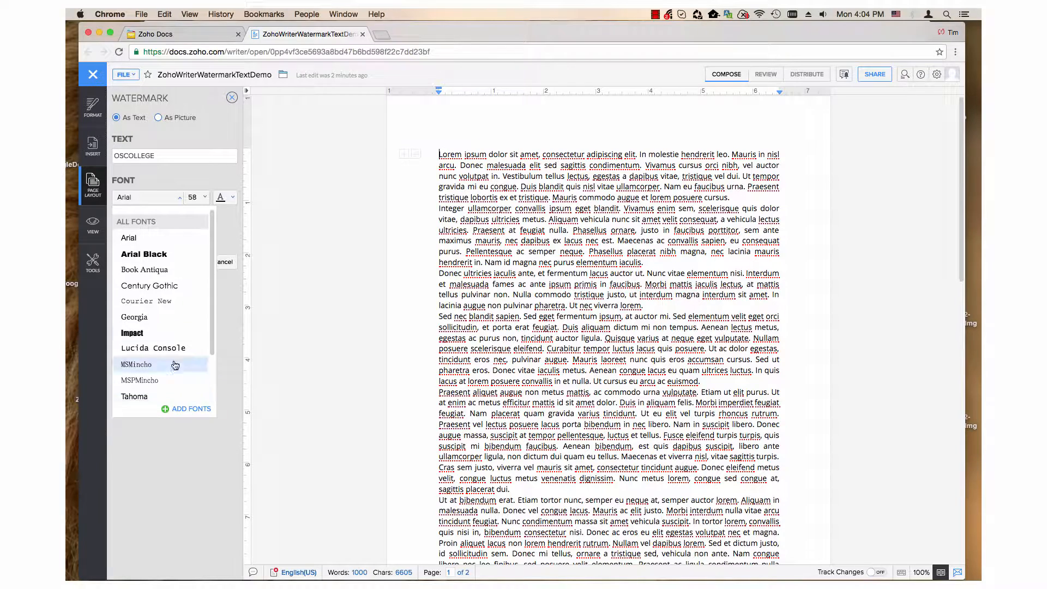
pyautogui.click(135, 336)
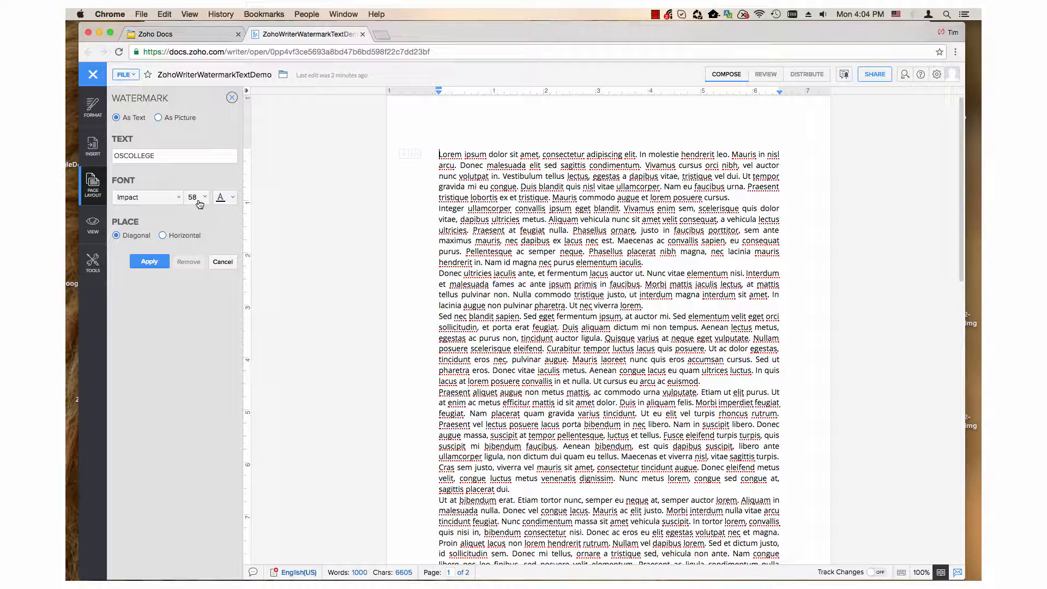
# Set the watermark text's font size to 76.
pyautogui.click(205, 199)
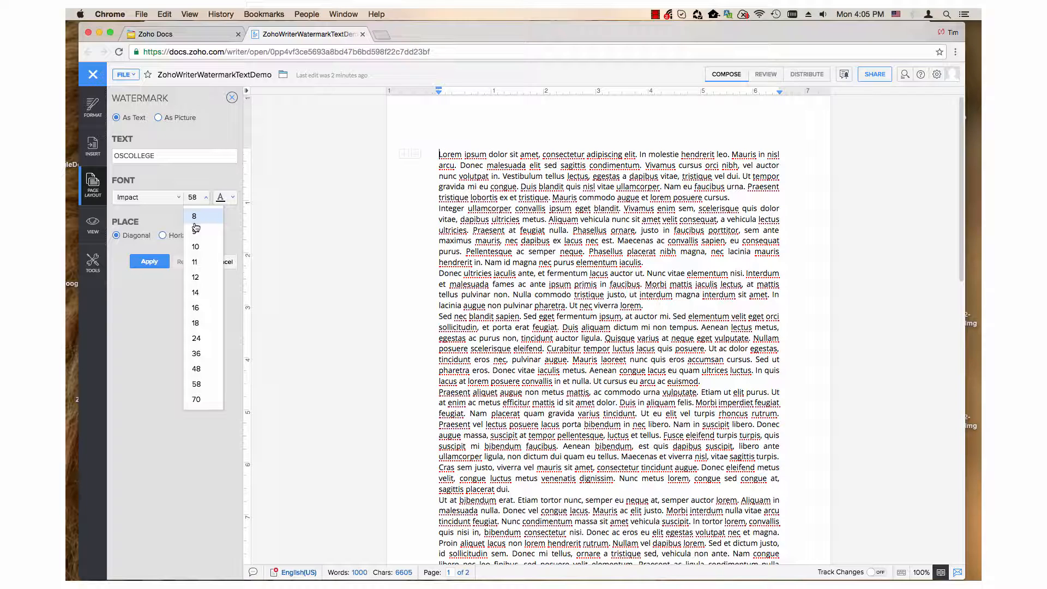
pyautogui.click(192, 197)
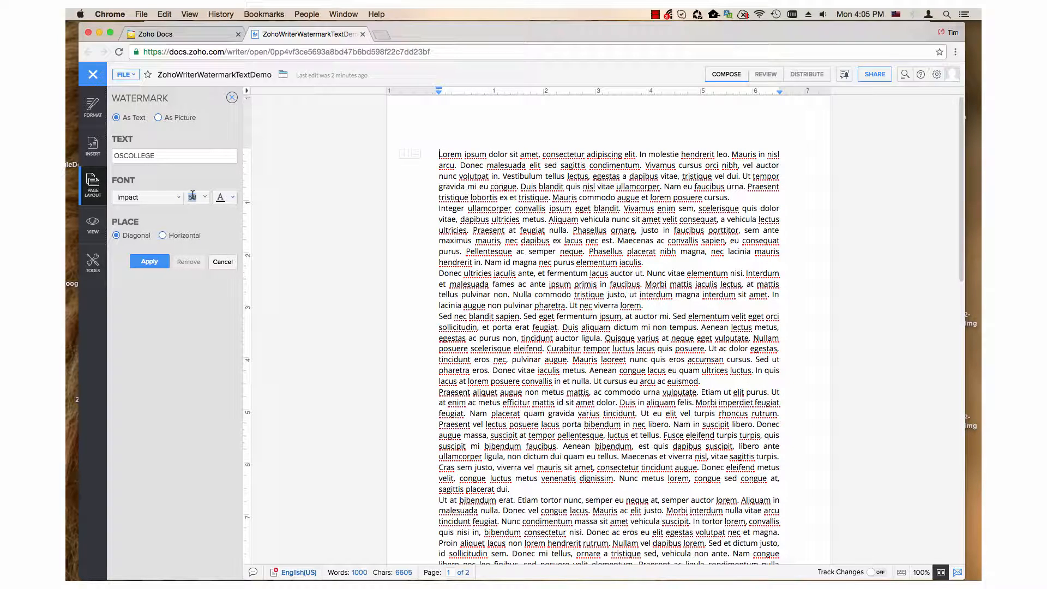
pyautogui.write('76')
# View the advanced color palette for the watermark text and close it without choosing a color.
pyautogui.click(233, 198)
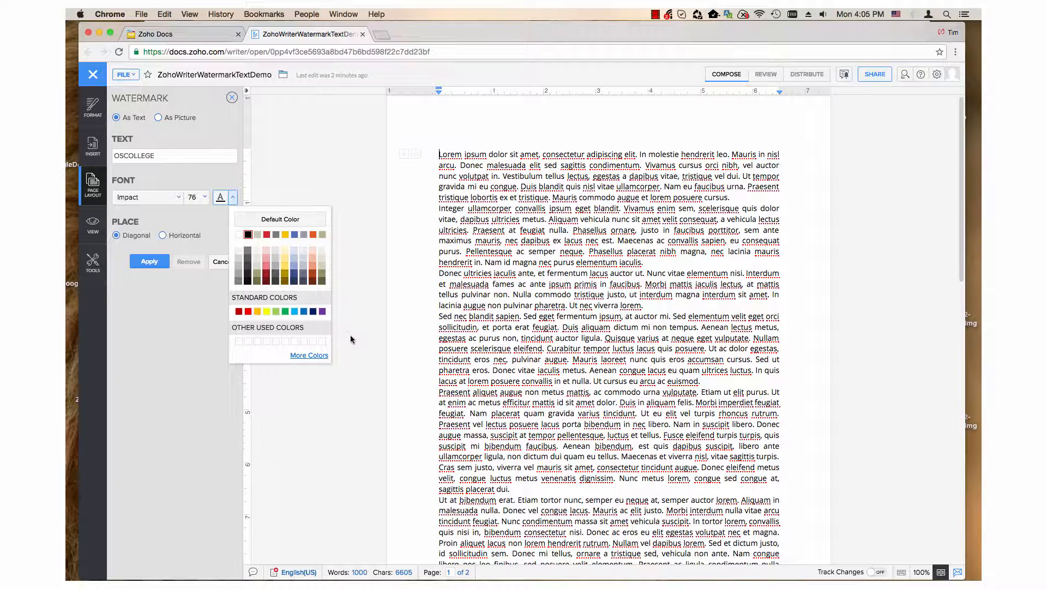
pyautogui.click(323, 357)
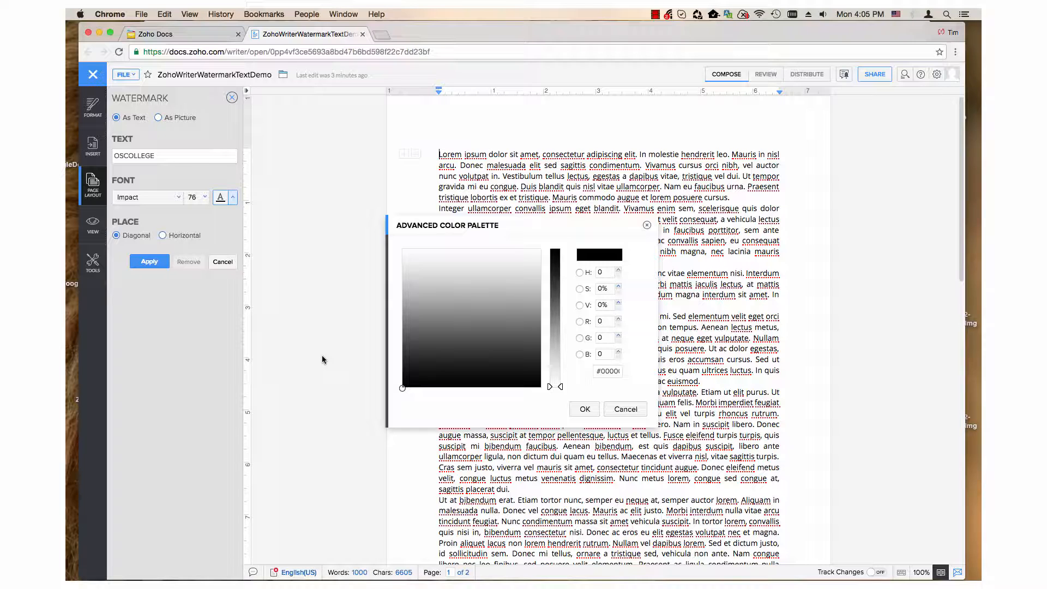
pyautogui.click(646, 227)
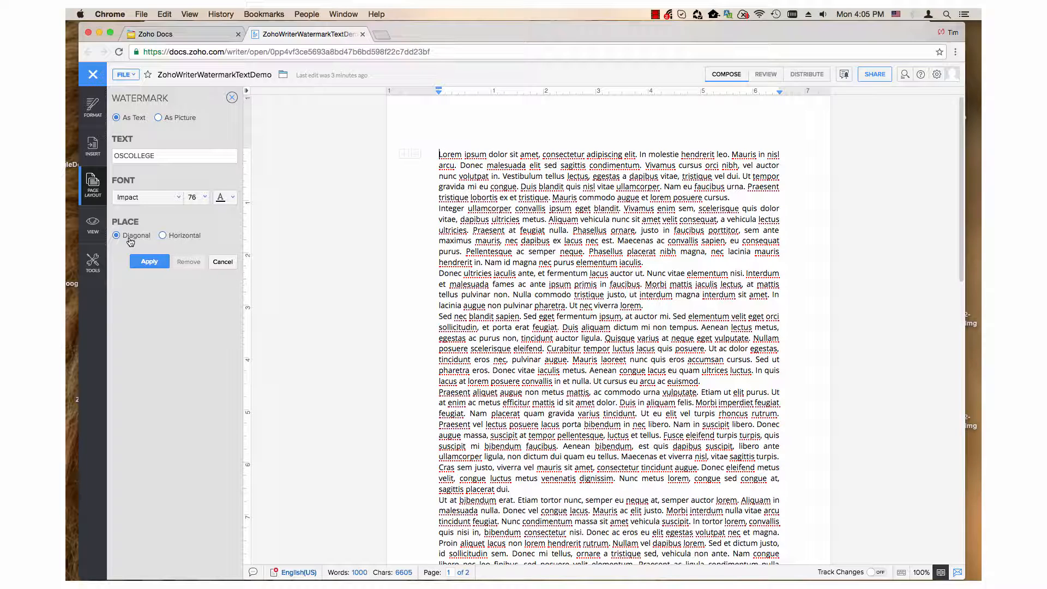
# Apply the diagonal OSCOLLEGE text watermark to the document and remove it again.
pyautogui.click(149, 263)
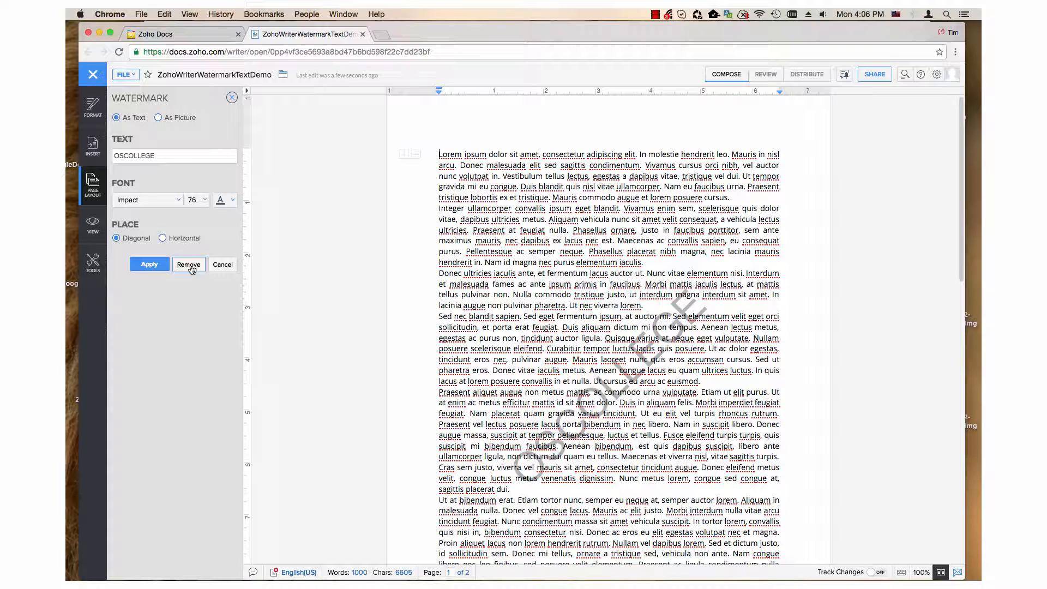
pyautogui.click(190, 266)
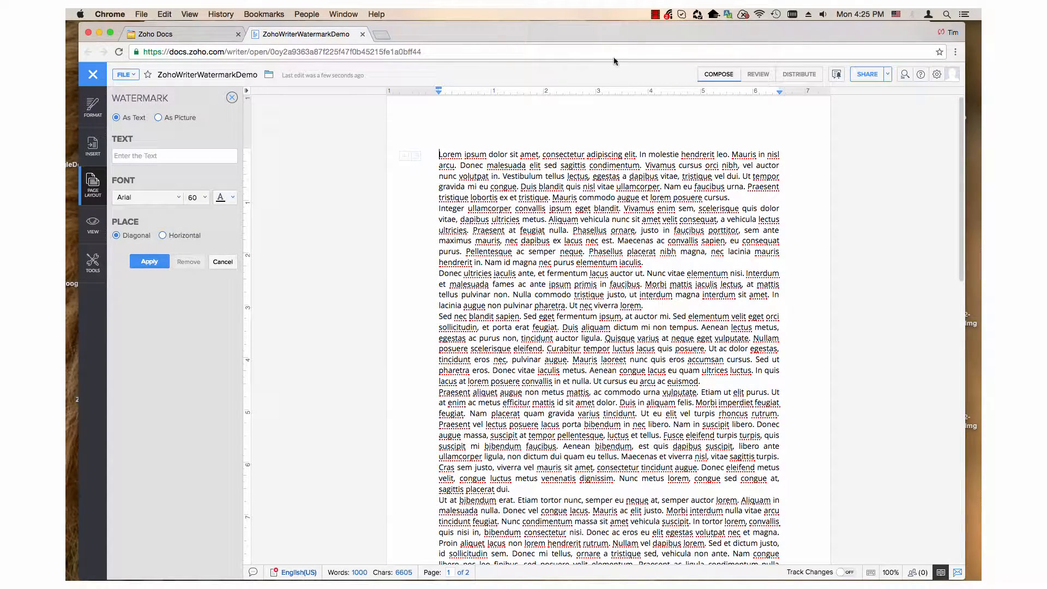
# Apply a picture watermark to ZohoWriterWatermarkDemo using the image Common-dog-behaviors-explained.jpg.
pyautogui.click(158, 119)
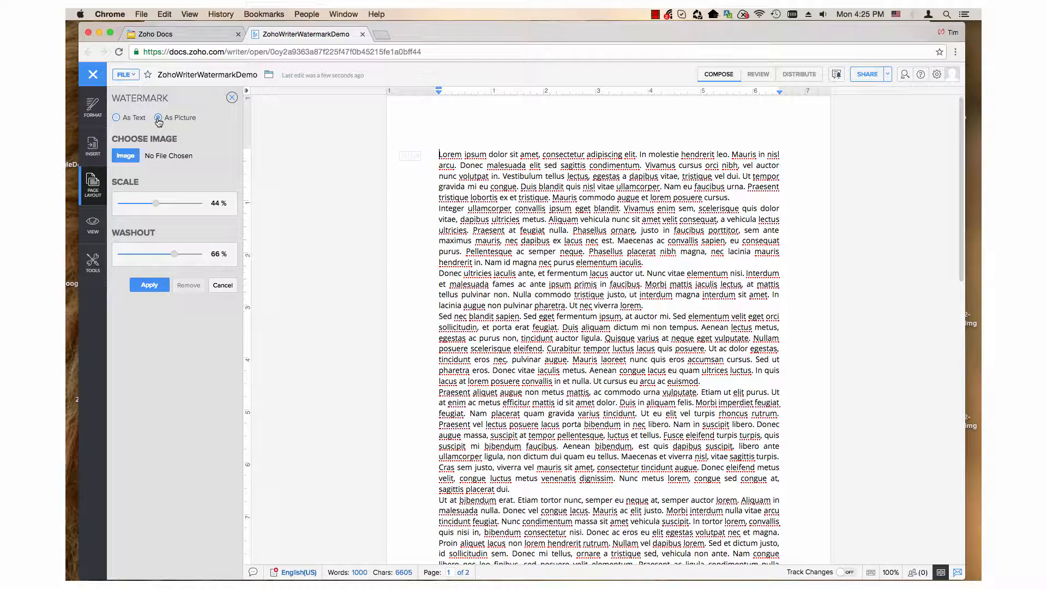
pyautogui.click(126, 157)
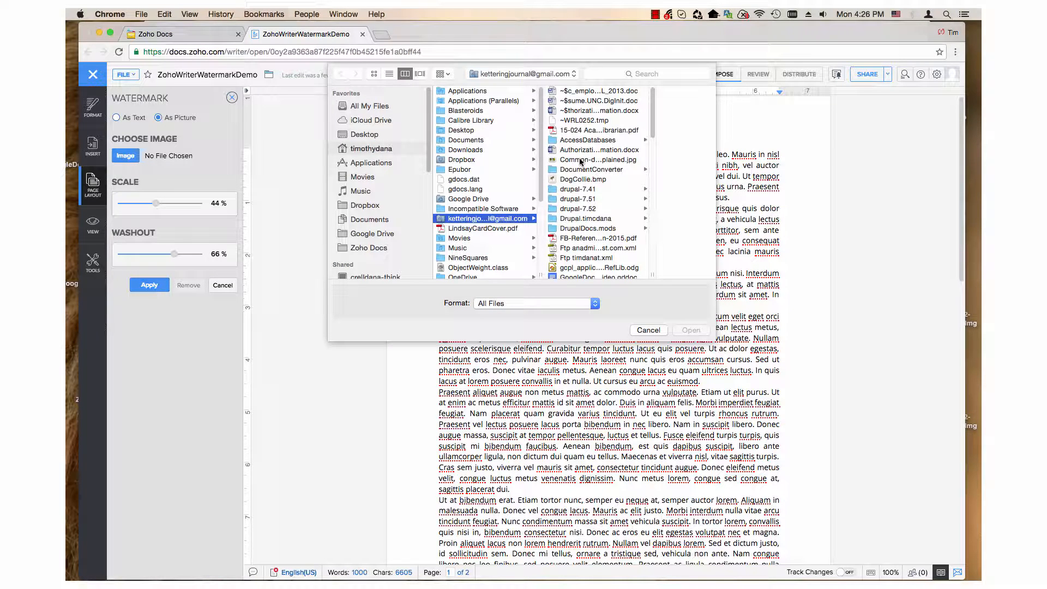
pyautogui.click(581, 160)
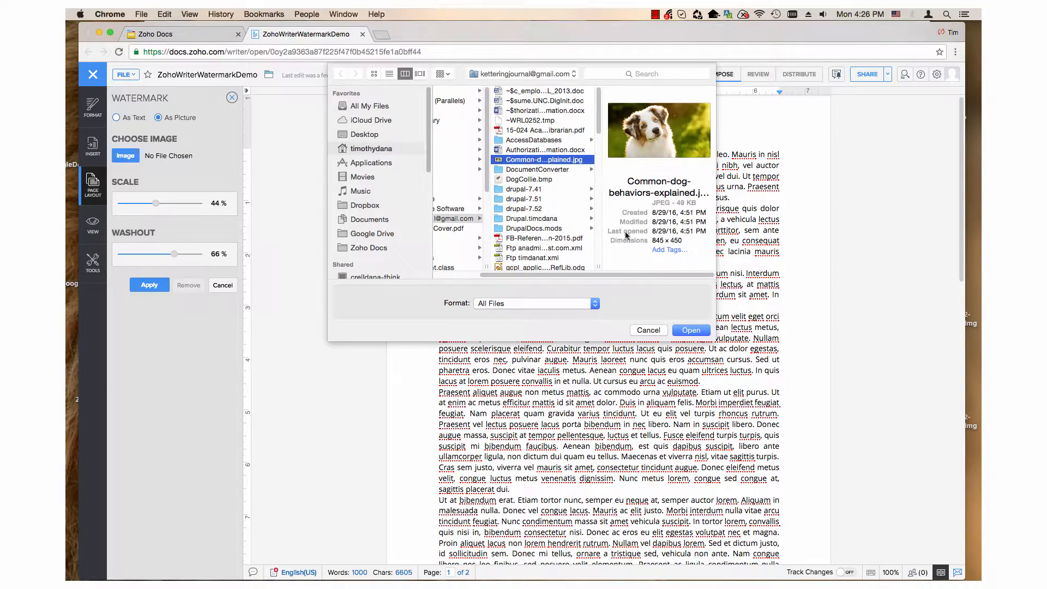
pyautogui.click(690, 331)
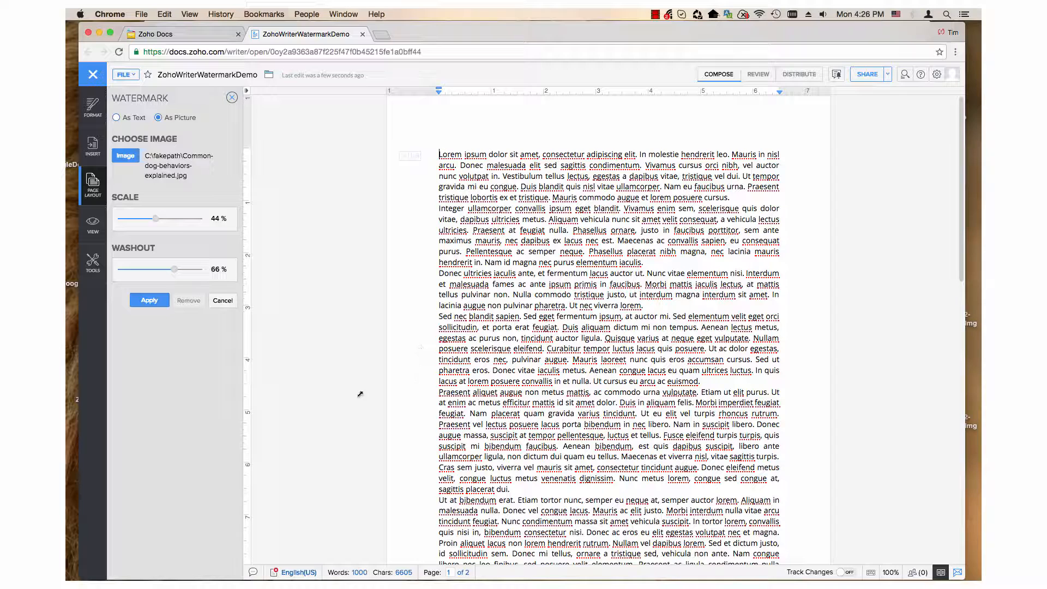
pyautogui.click(150, 301)
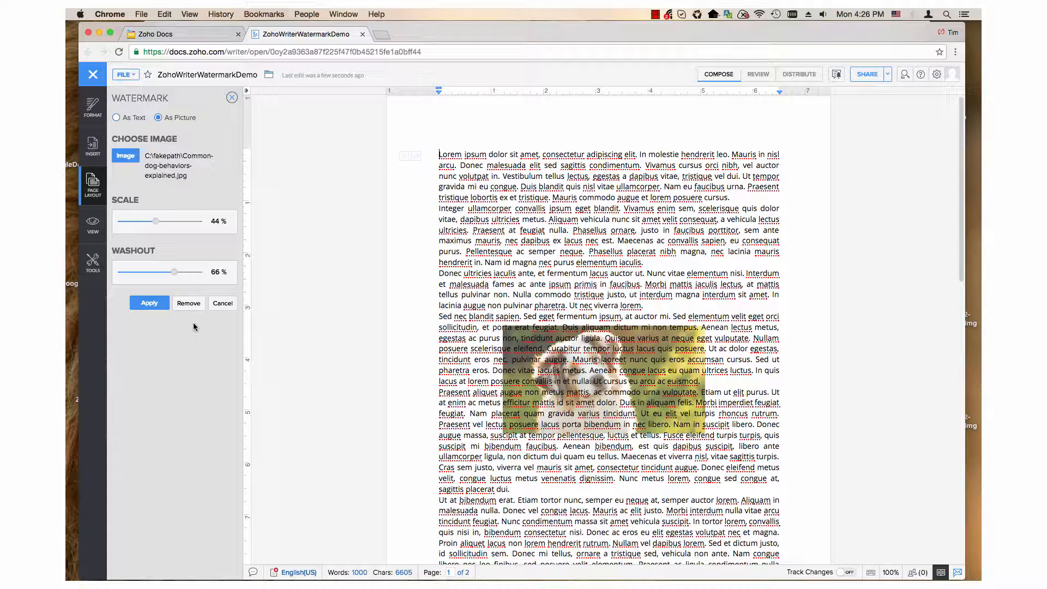
# Set the picture watermark's scale to 55% and washout to 55%, and apply the changes.
pyautogui.moveTo(154, 224); pyautogui.dragTo(194, 225)
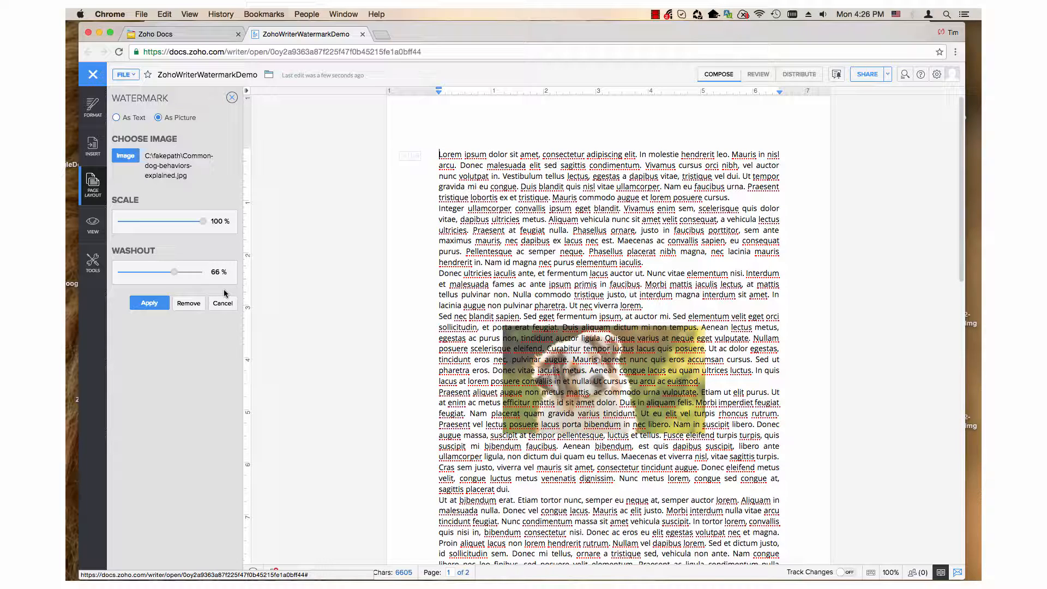
pyautogui.doubleClick(217, 222)
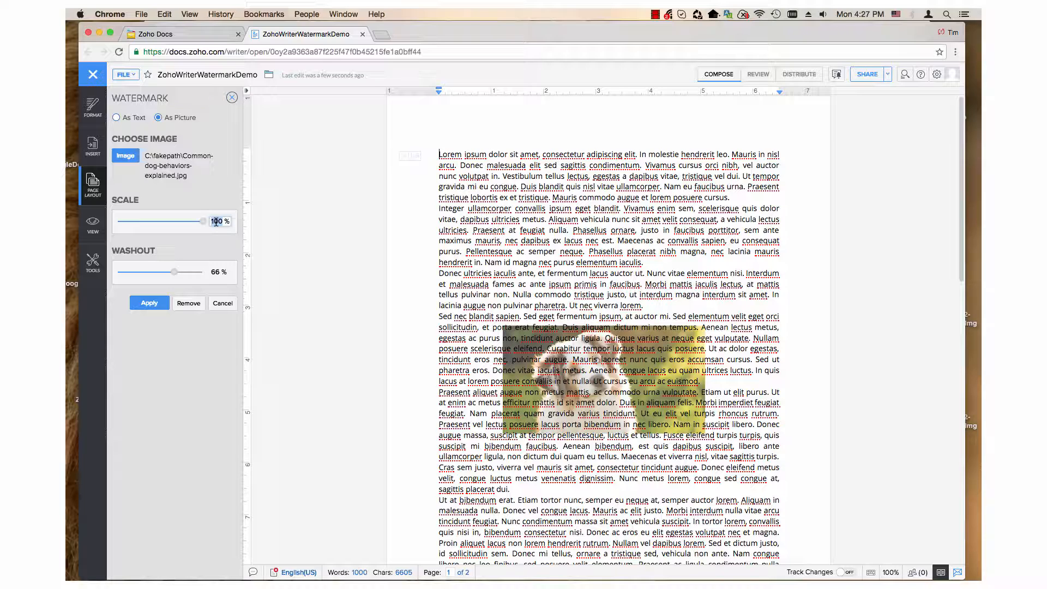
pyautogui.write('55')
pyautogui.doubleClick(214, 272)
pyautogui.write('55')
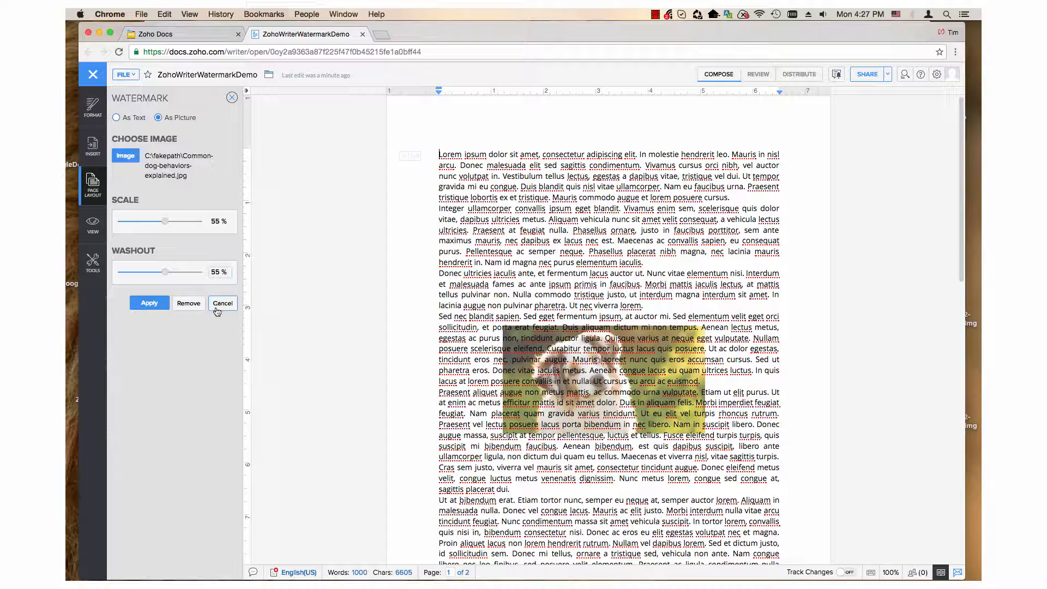
pyautogui.click(148, 303)
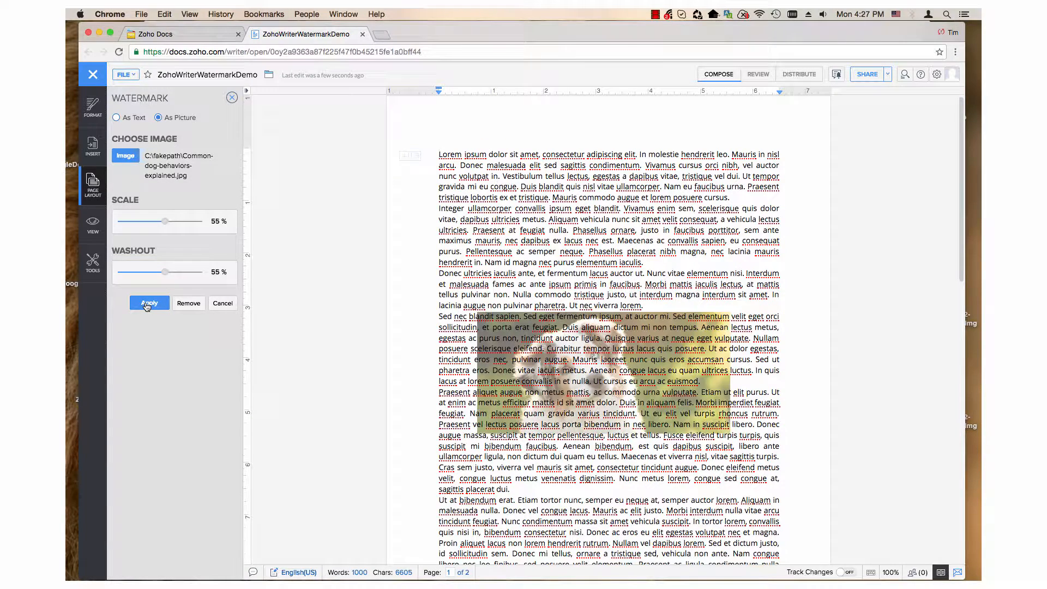
pyautogui.click(147, 304)
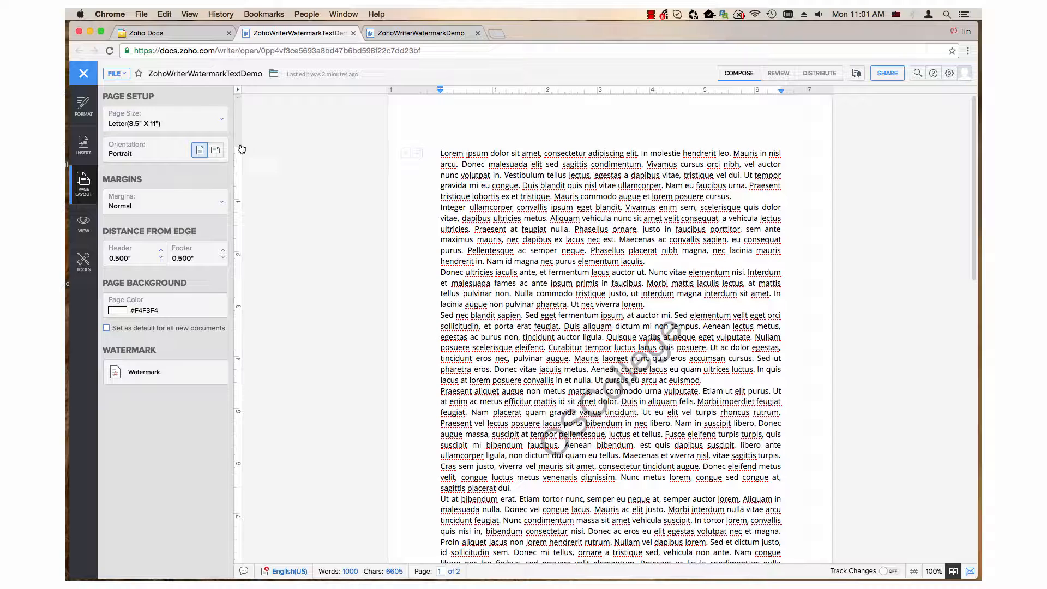
# Download ZohoWriterWatermarkTextDemo as an MS Word document.
pyautogui.click(116, 74)
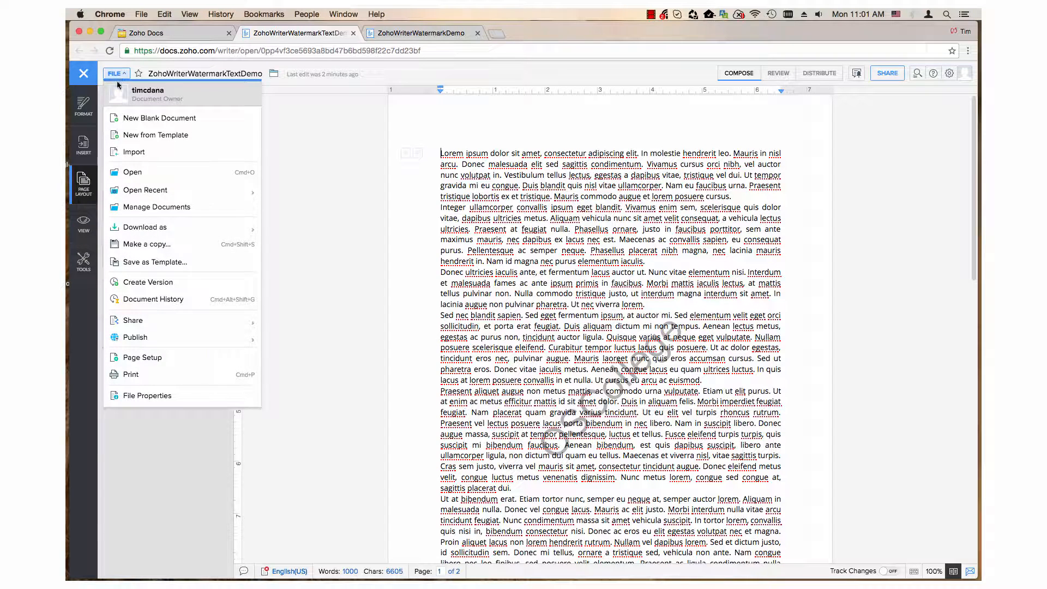
pyautogui.moveTo(153, 229)
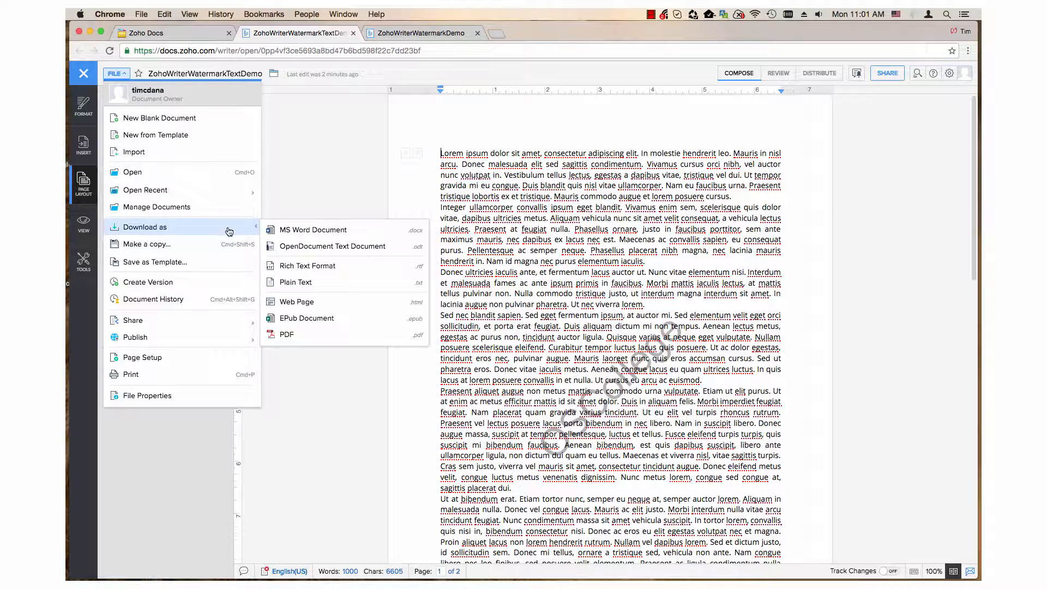
pyautogui.click(297, 234)
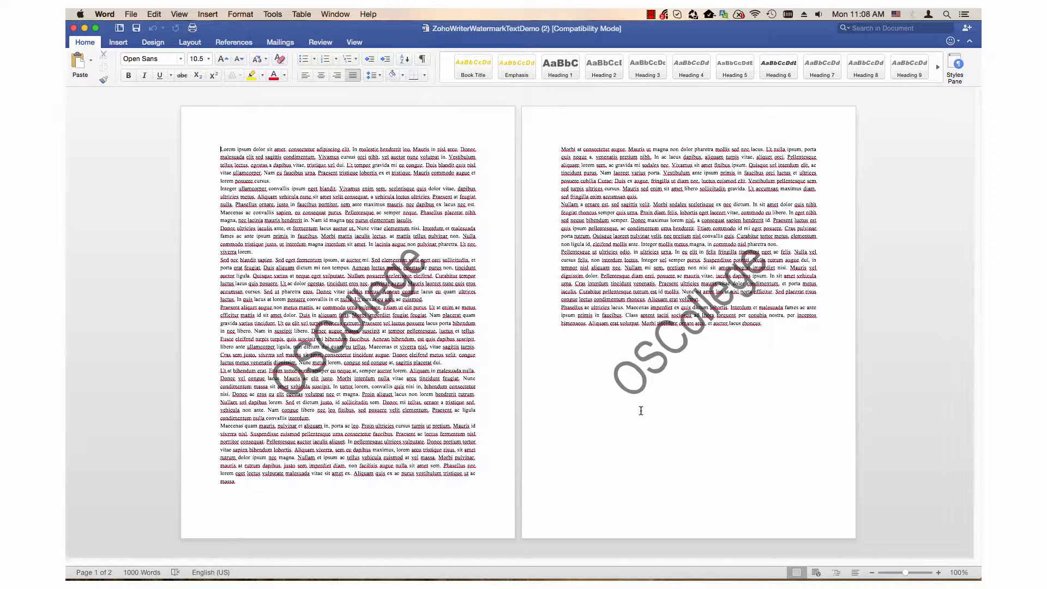
# Compare the downloaded text watermark document in Word and LibreOffice with the original in Chrome.
pyautogui.moveTo(792, 581)
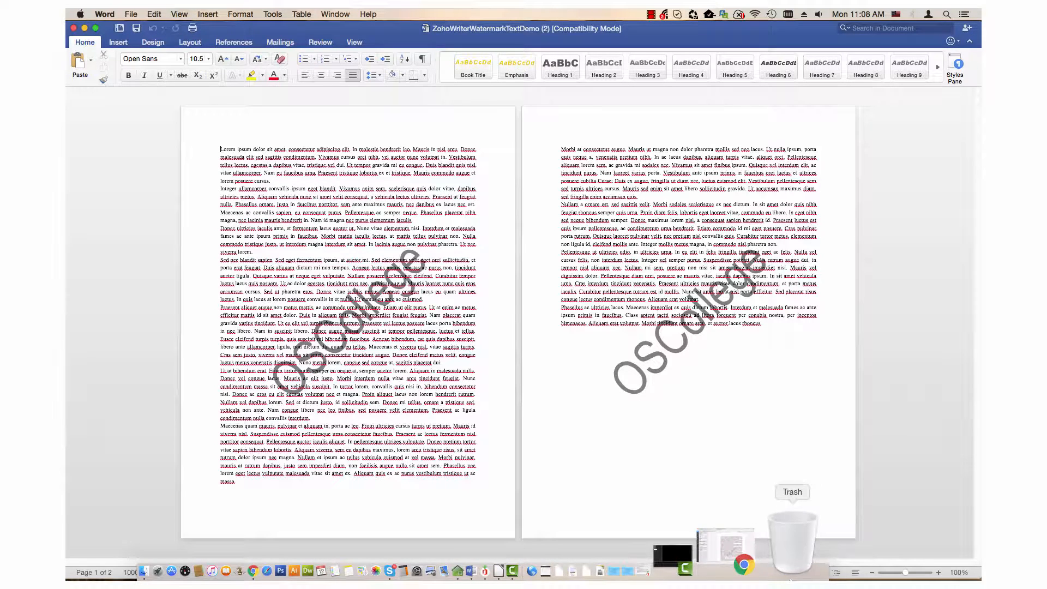
pyautogui.click(777, 558)
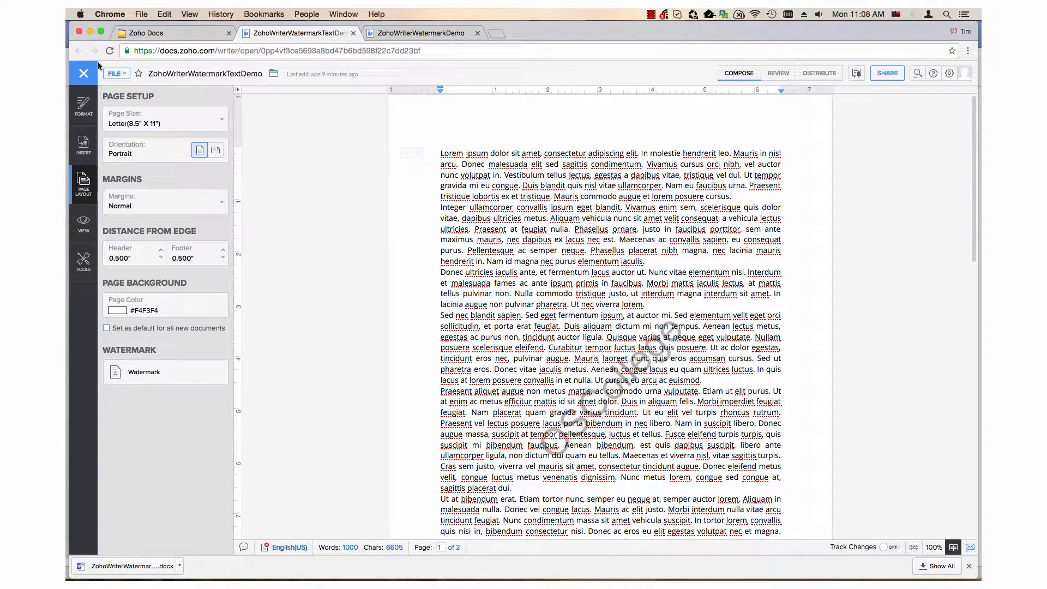
pyautogui.click(90, 32)
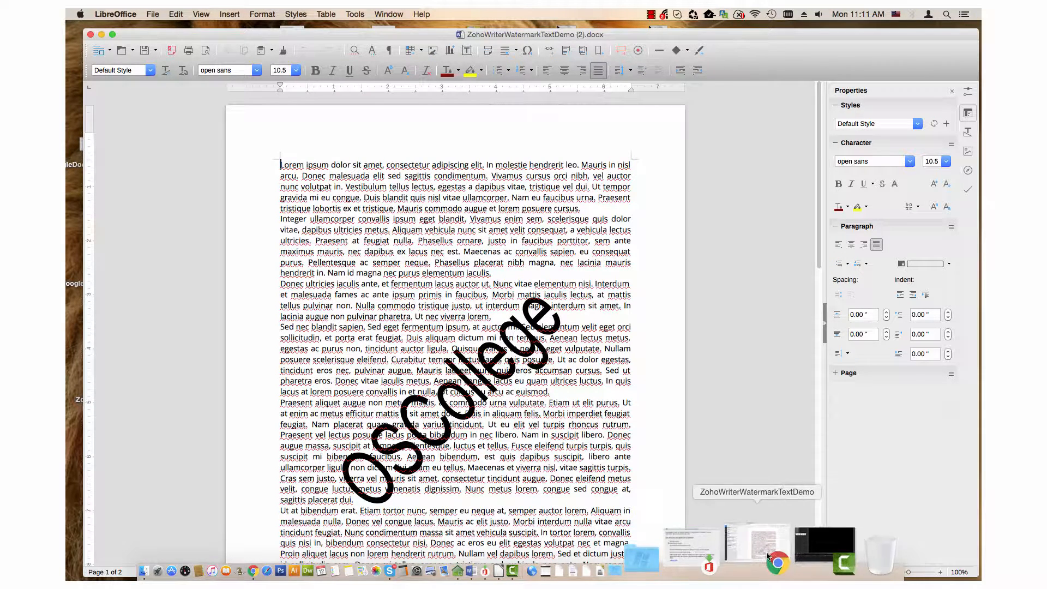
pyautogui.click(767, 557)
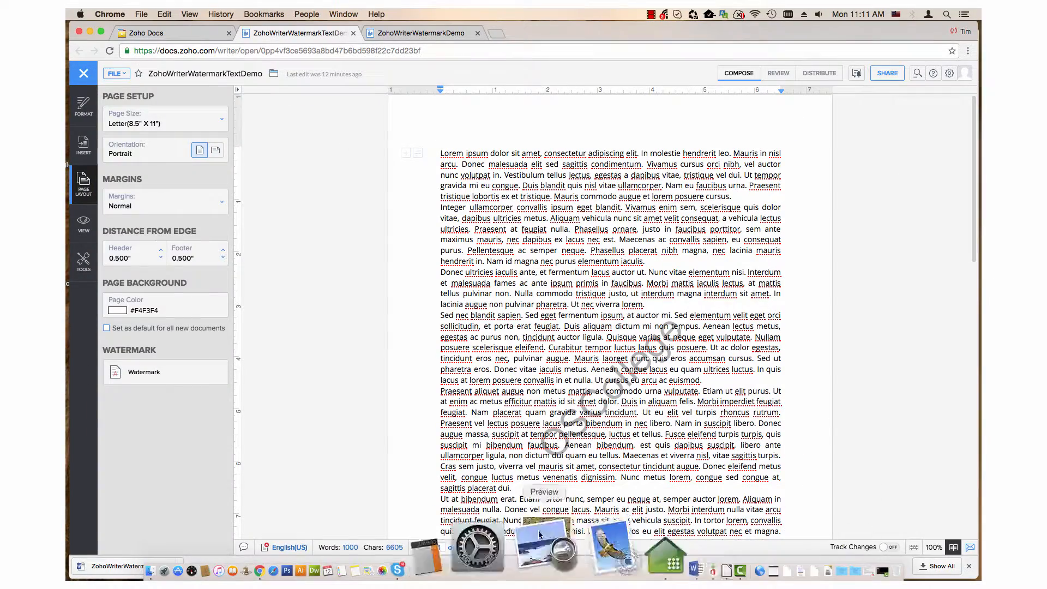
# Open the OSCollege watermark's settings and choose a gray shade for its text color.
pyautogui.click(161, 380)
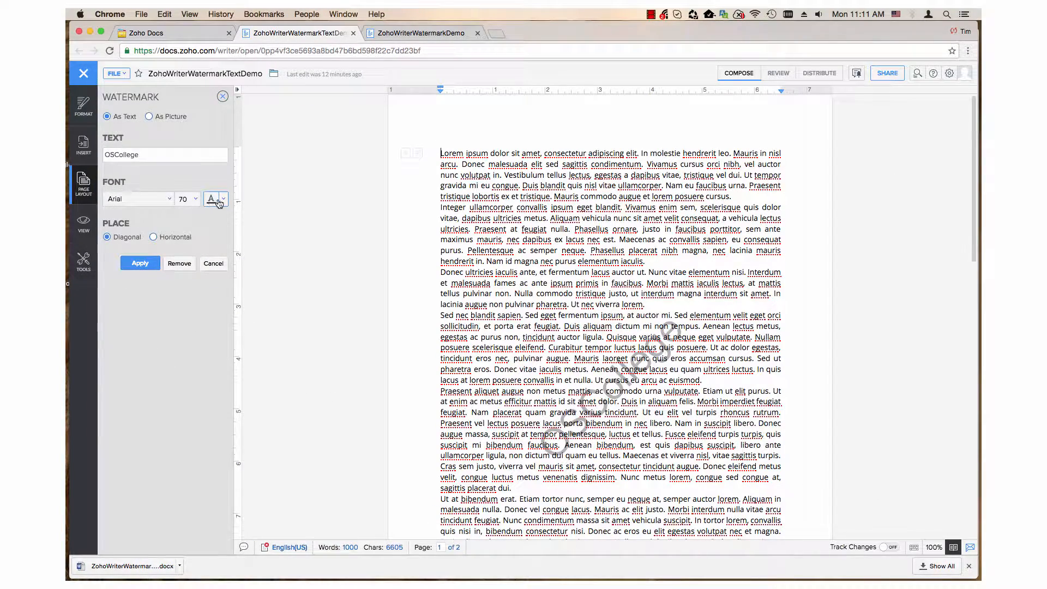
pyautogui.click(223, 198)
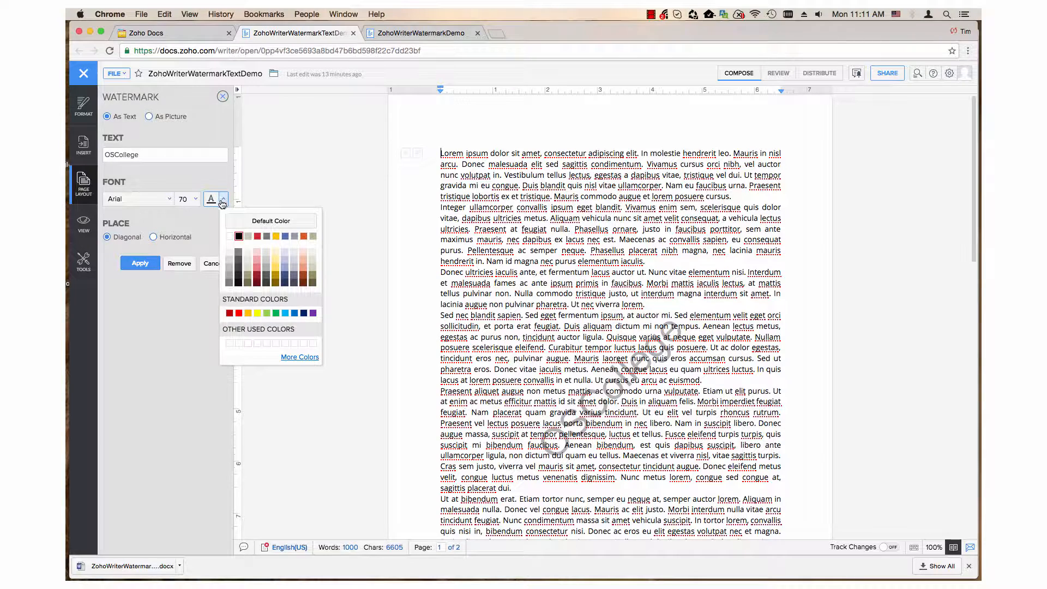
pyautogui.click(229, 277)
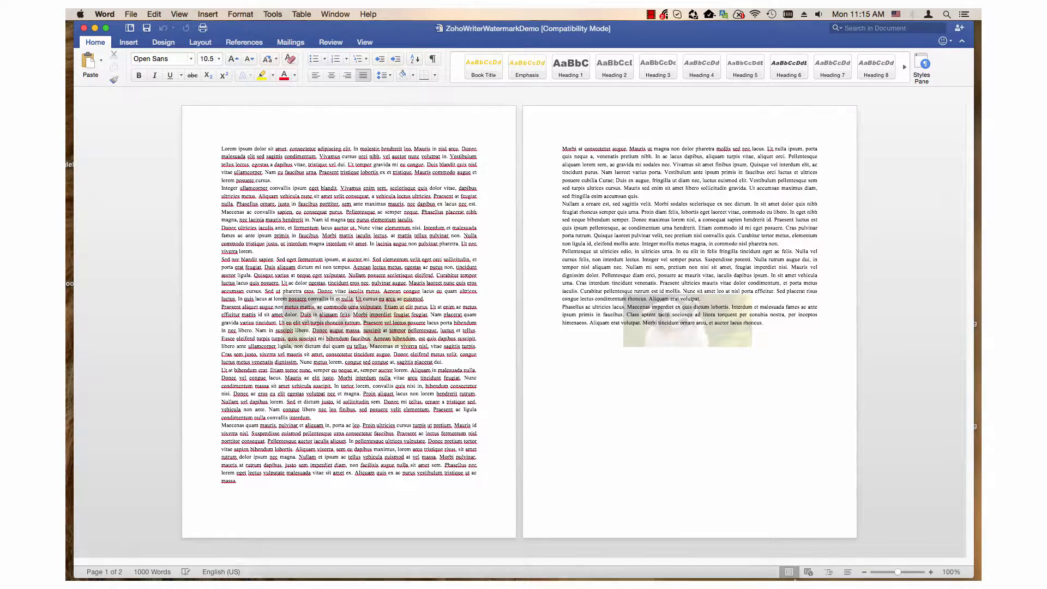
# Compare the picture watermark document in Word and LibreOffice with the original in Chrome.
pyautogui.moveTo(779, 573)
pyautogui.click(774, 555)
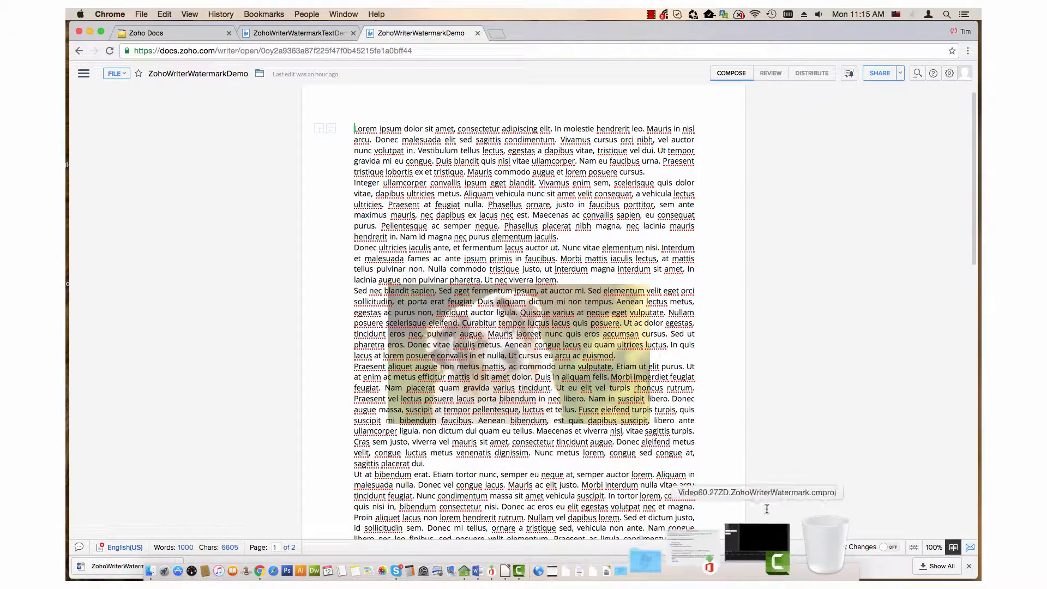
pyautogui.click(90, 32)
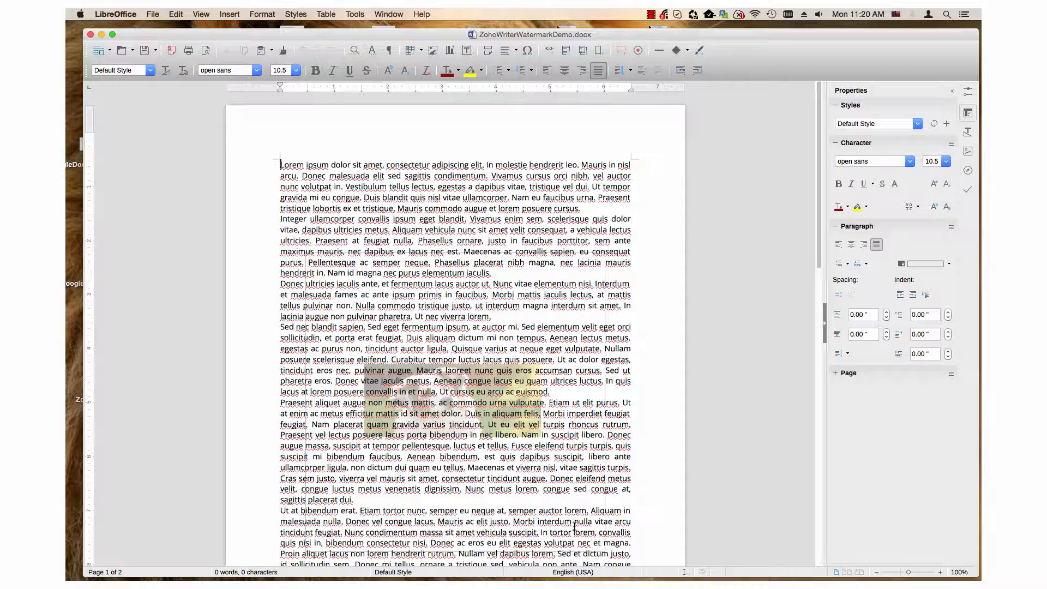
pyautogui.click(704, 572)
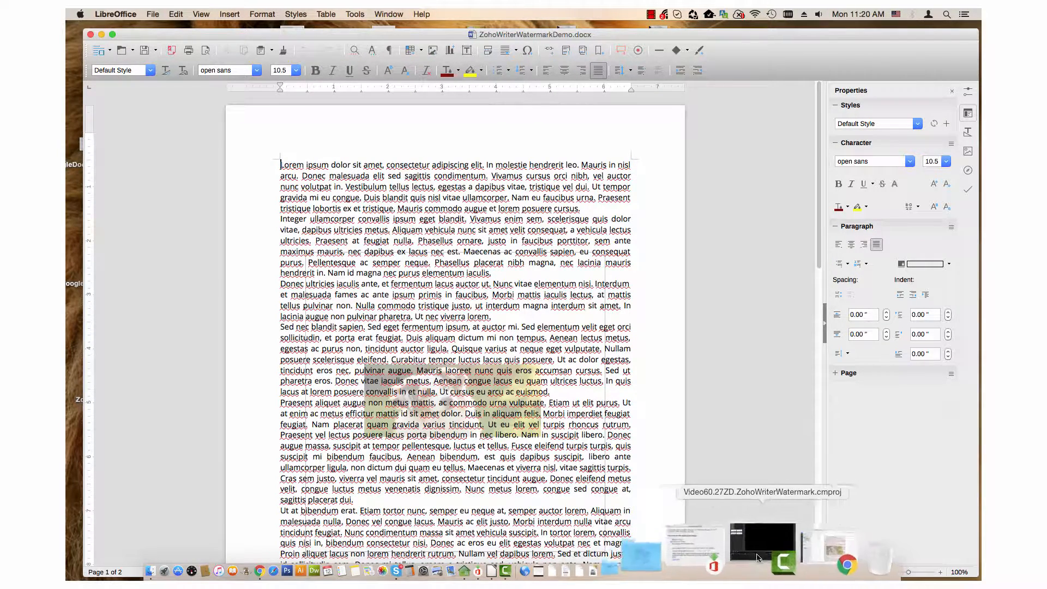
pyautogui.click(771, 553)
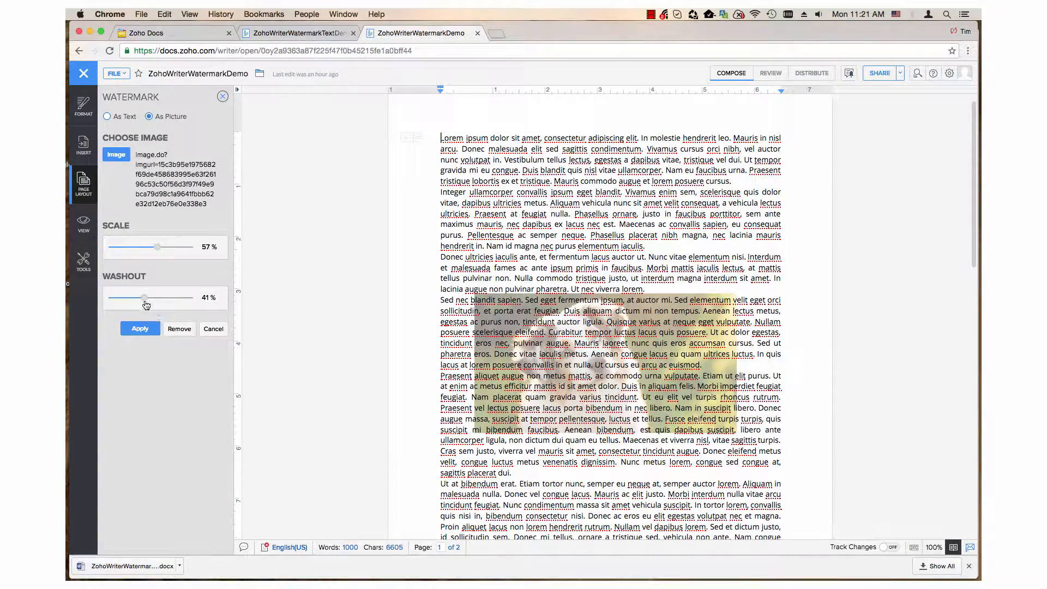
# Increase the washout of the dog picture watermark in ZohoWriterWatermarkDemo.
pyautogui.moveTo(142, 301); pyautogui.dragTo(153, 303)
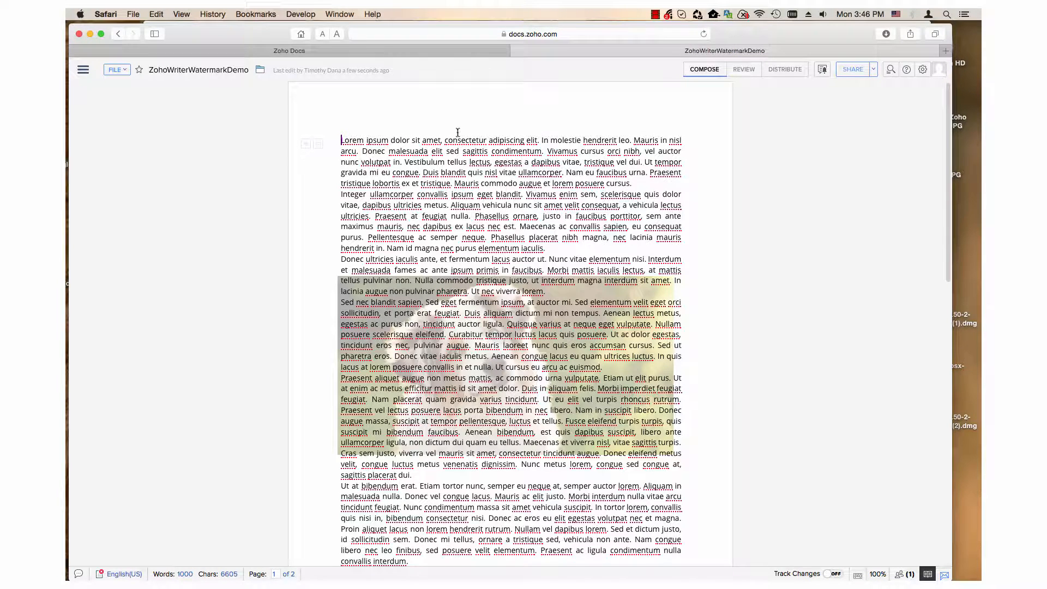
# Review ZohoWriterWatermarkDemo's collaborator sharing settings and the permission levels offered for new collaborators, and close them without inviting anyone.
pyautogui.click(124, 71)
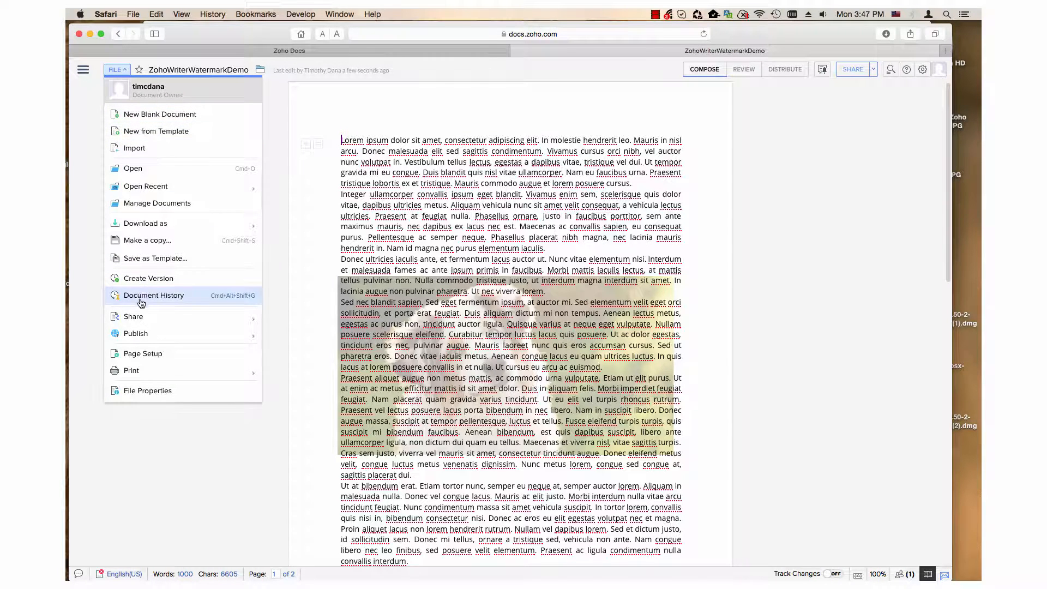
pyautogui.moveTo(158, 319)
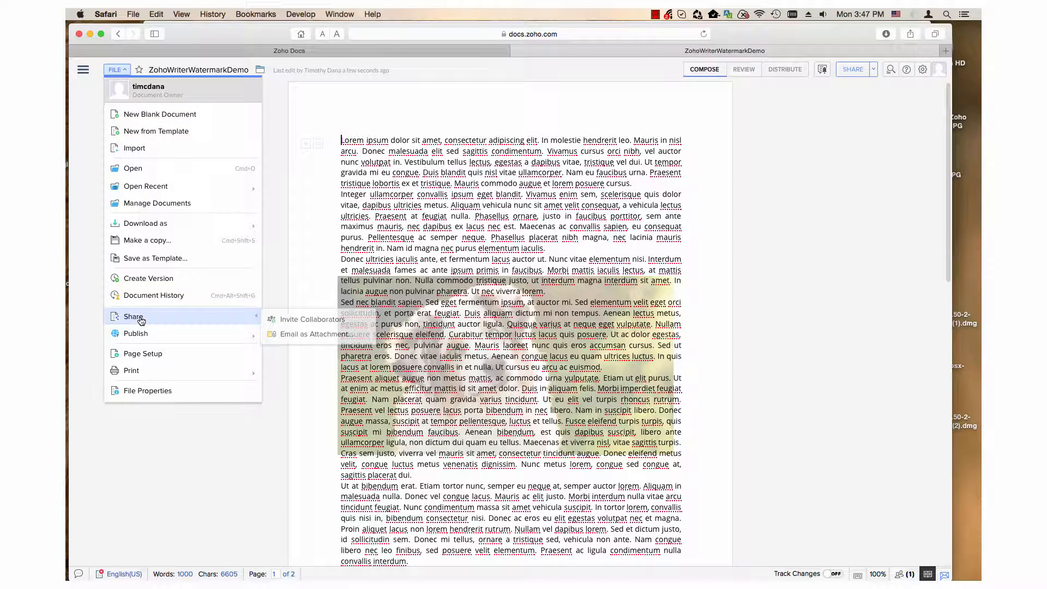
pyautogui.click(288, 320)
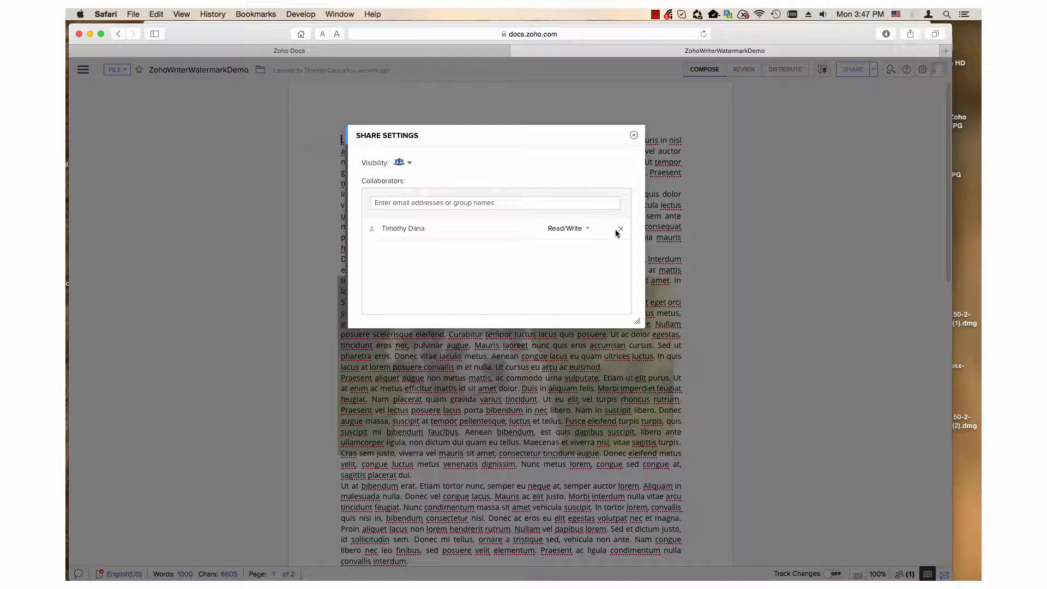
pyautogui.click(554, 205)
pyautogui.click(594, 207)
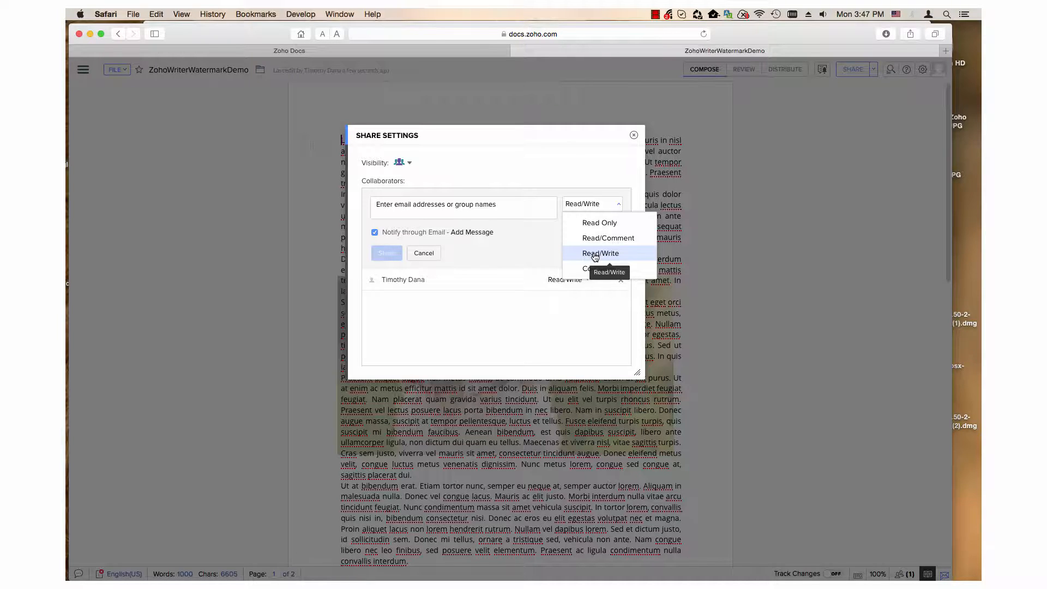
pyautogui.click(831, 295)
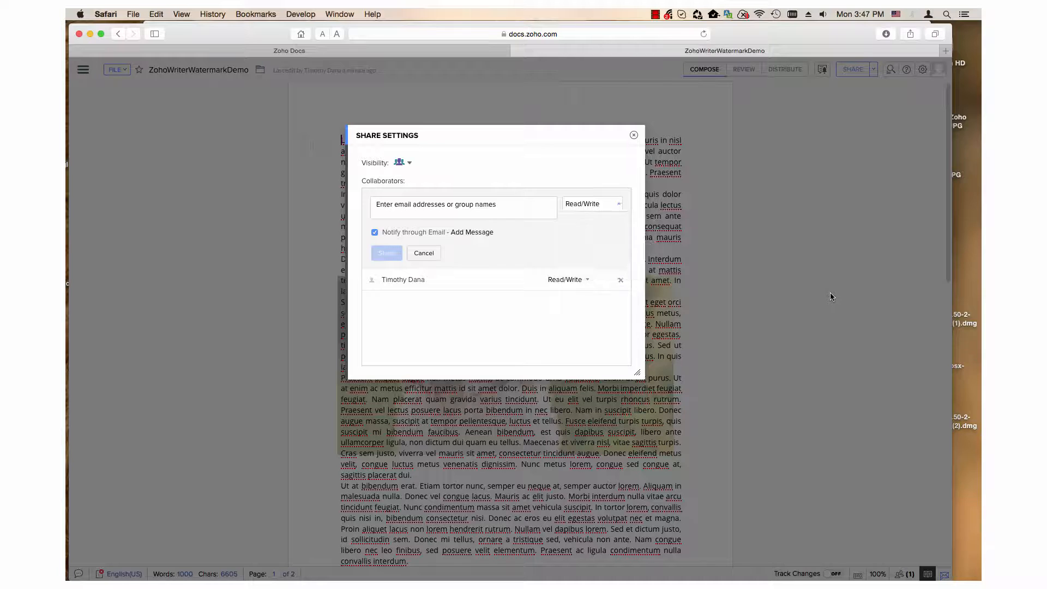
pyautogui.click(634, 135)
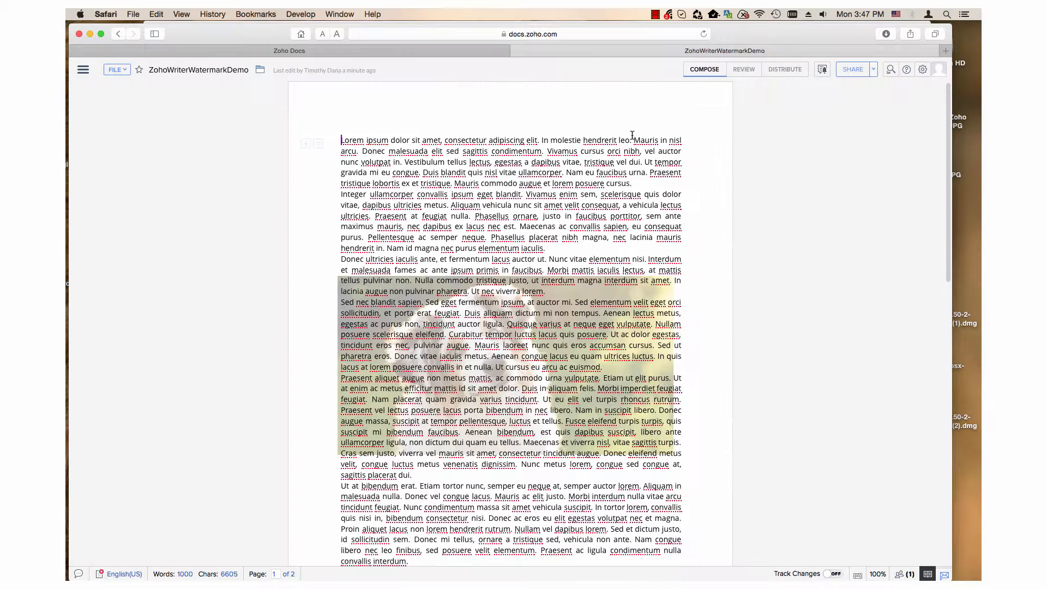
# Switch to the ZohoWriterWatermarkDemo window in Chrome and apply a scale of 44% and a washout of 66% to the picture watermark.
pyautogui.press('super+Tab')
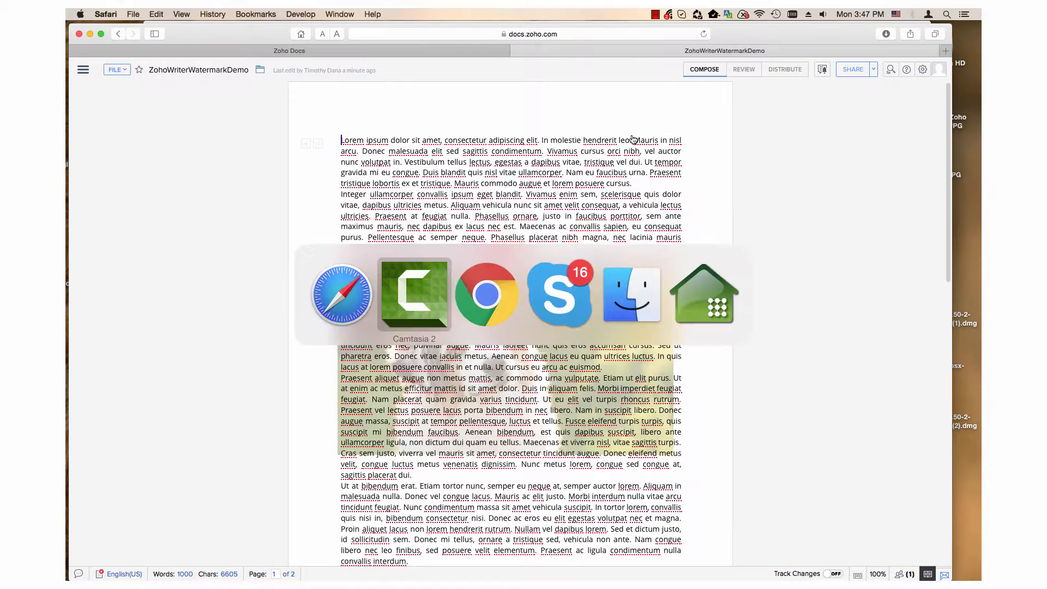
pyautogui.press('super+Tab')
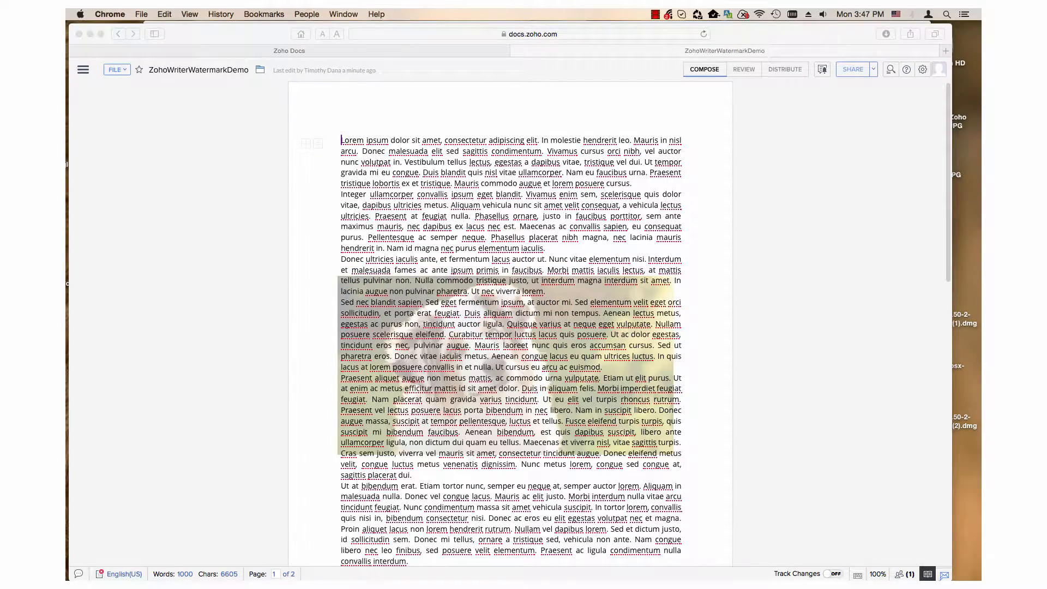
pyautogui.moveTo(921, 579)
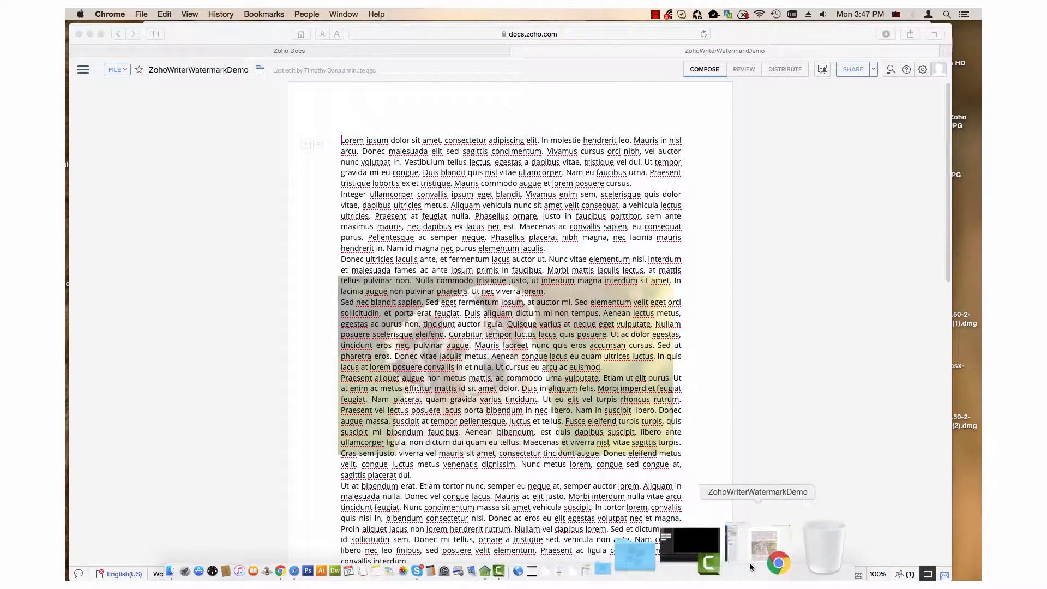
pyautogui.click(750, 558)
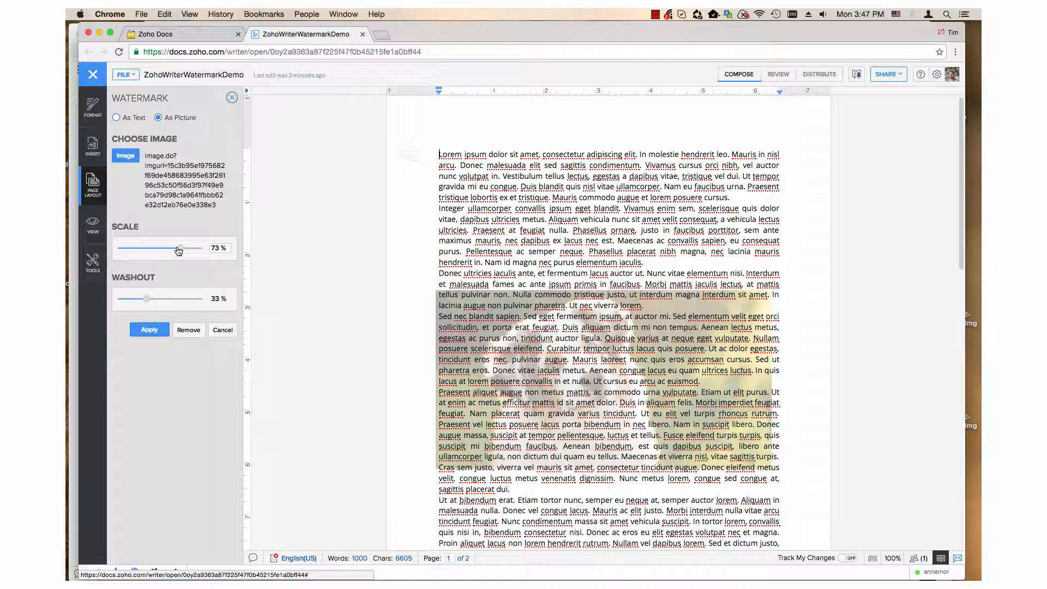
pyautogui.moveTo(179, 250); pyautogui.dragTo(153, 249)
pyautogui.moveTo(146, 299); pyautogui.dragTo(173, 301)
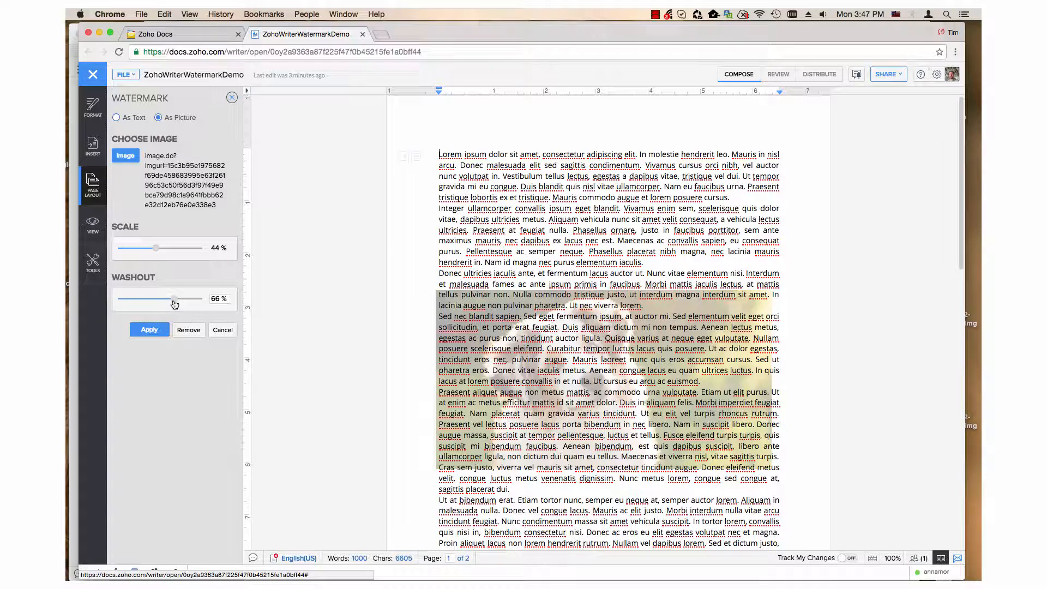
pyautogui.click(149, 330)
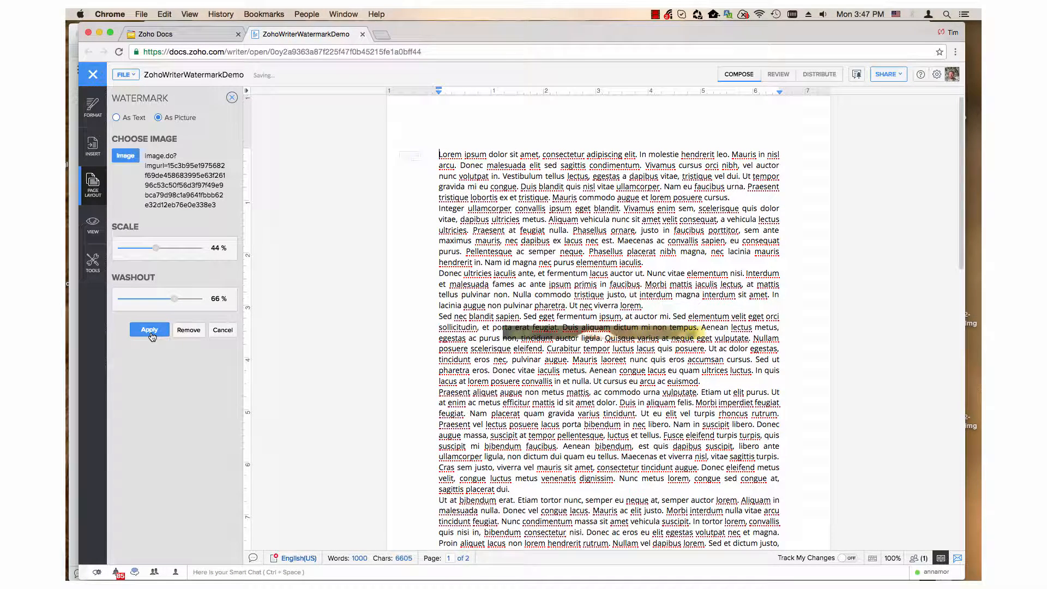